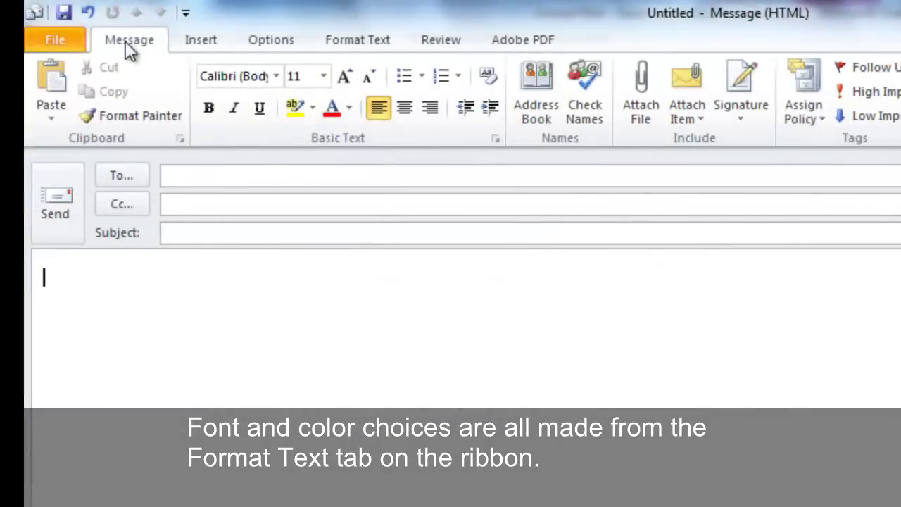
# Step: Set the new message's text font to Tahoma at size 12
pyautogui.click(364, 43)
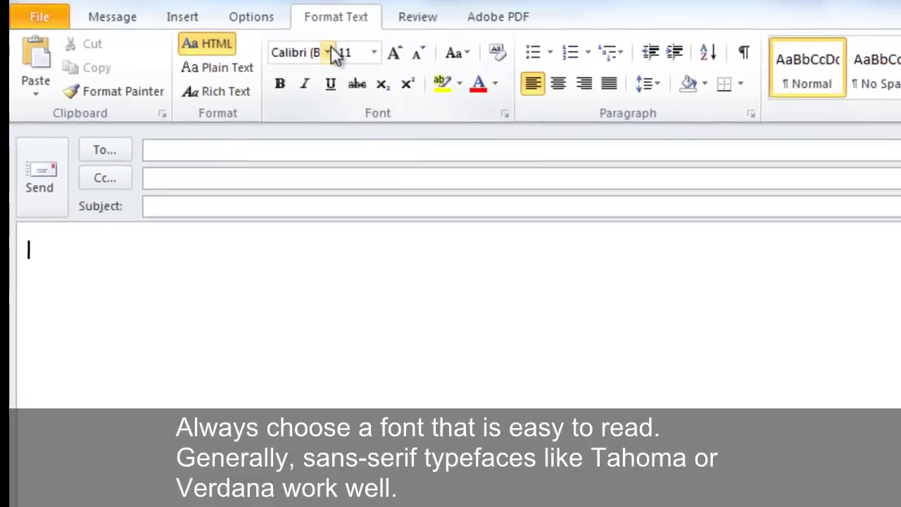
pyautogui.click(348, 76)
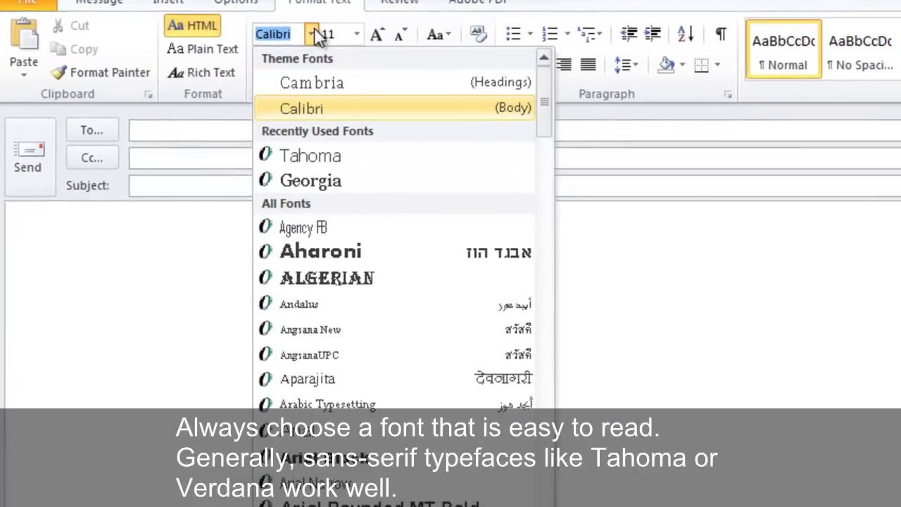
pyautogui.click(378, 155)
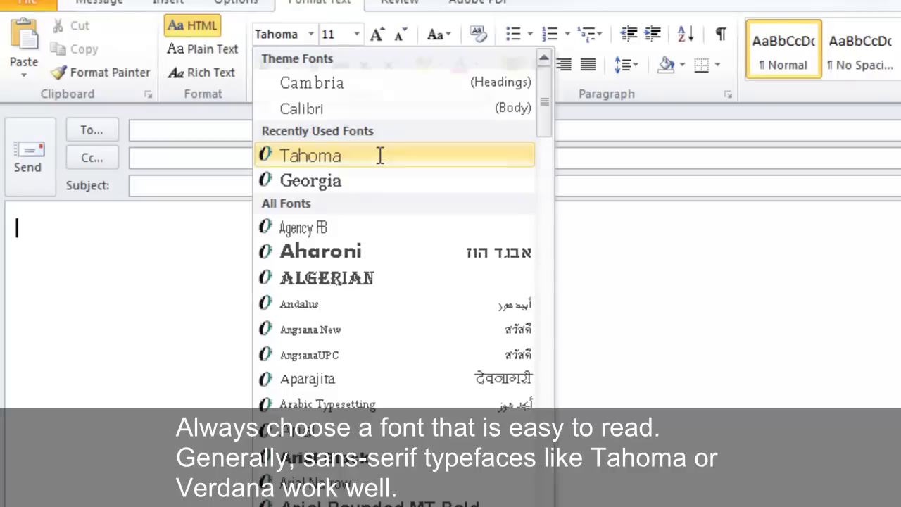
pyautogui.click(357, 36)
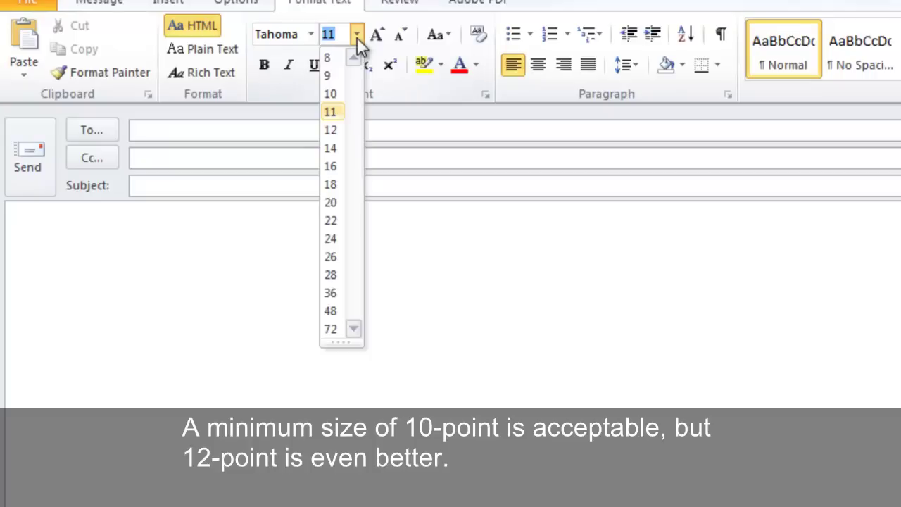
pyautogui.click(331, 130)
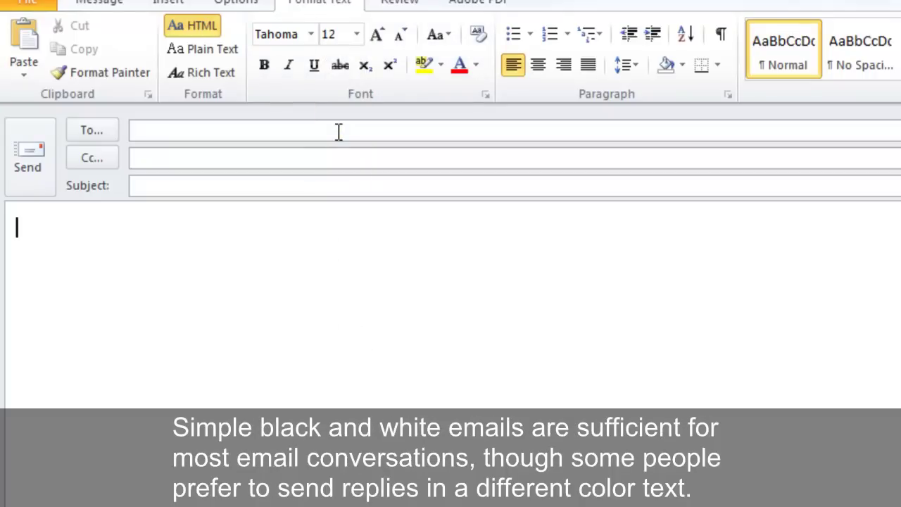
# Step: Write "Use sufficient contrast" in the message body and look over the available font colors
pyautogui.write('Use sufficie')
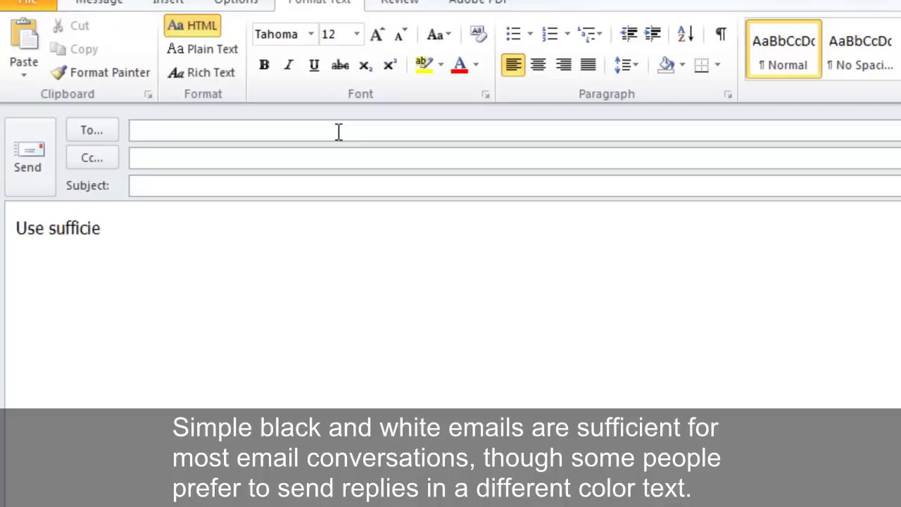
pyautogui.write('nt contrast')
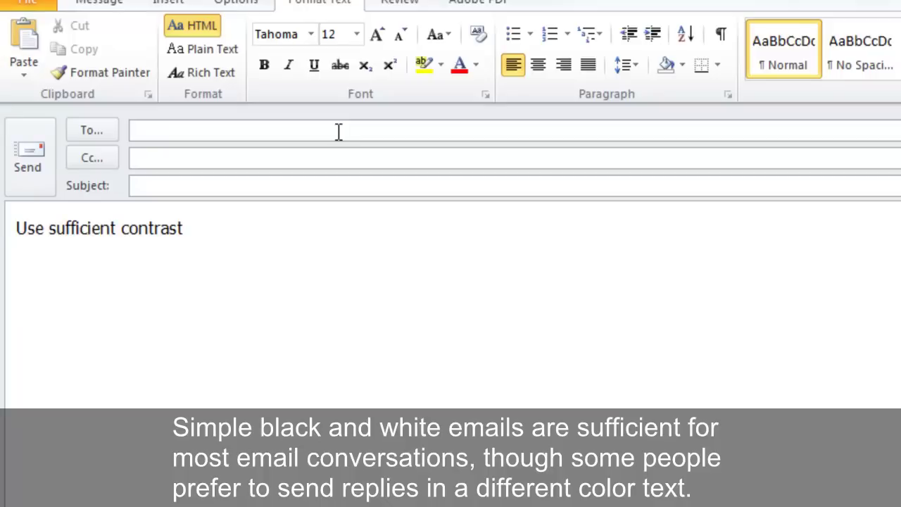
pyautogui.click(476, 65)
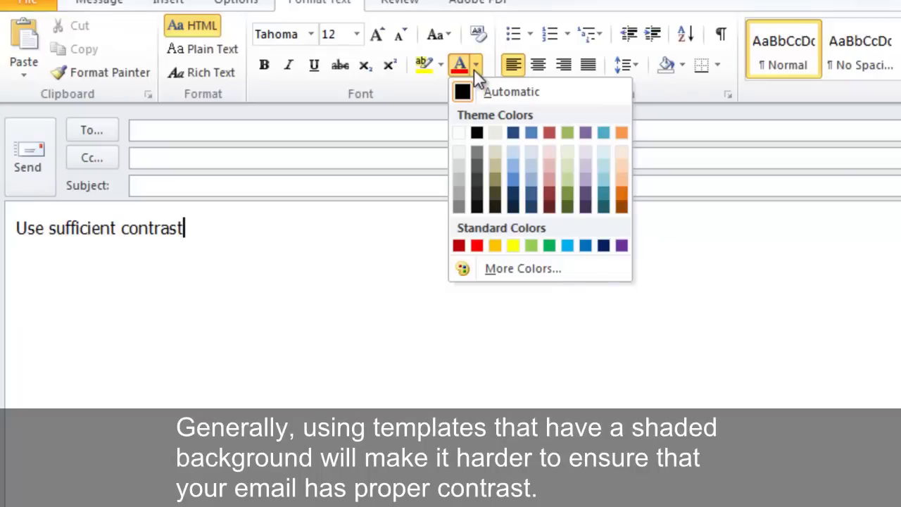
pyautogui.click(476, 65)
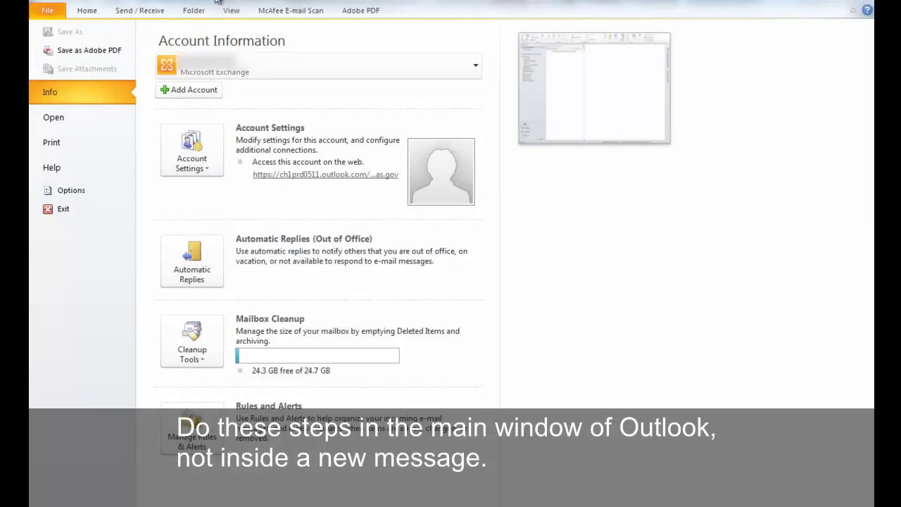
# Step: In Outlook's mail options, set HTML as the default format for composing messages and accept the change
pyautogui.click(74, 194)
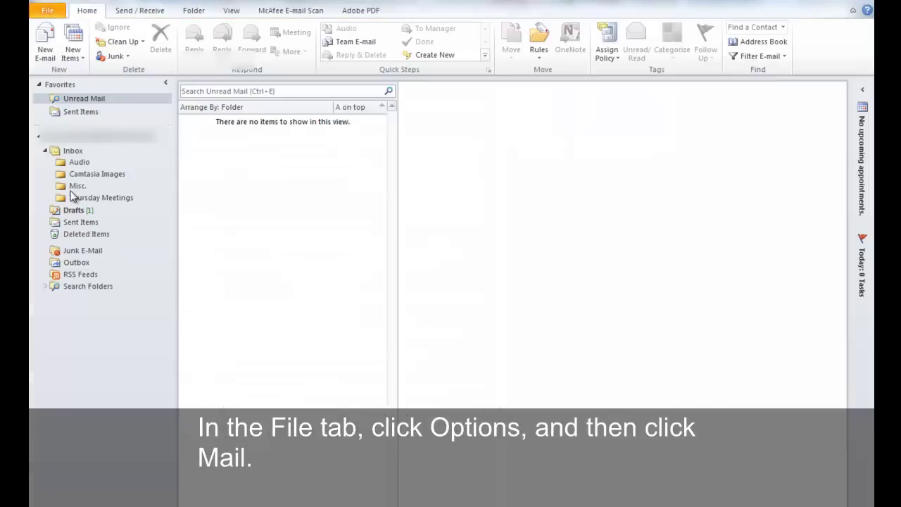
pyautogui.click(255, 121)
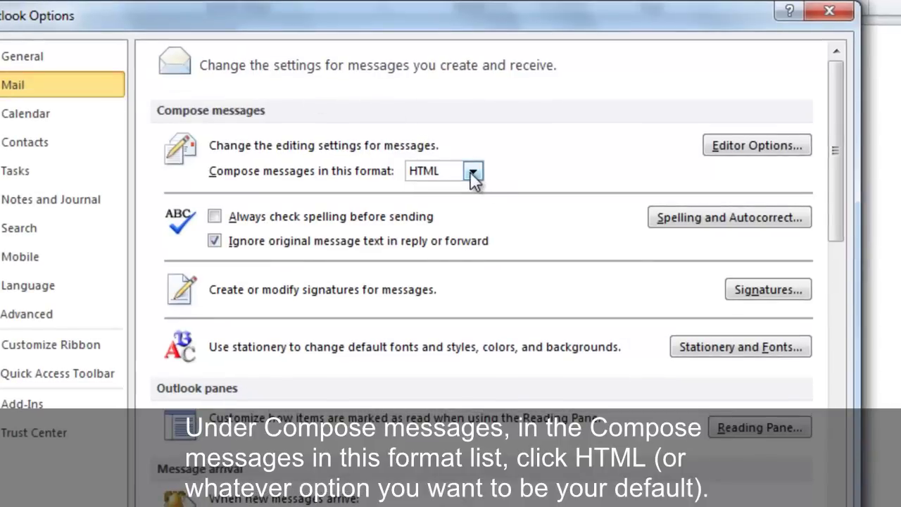
pyautogui.click(497, 171)
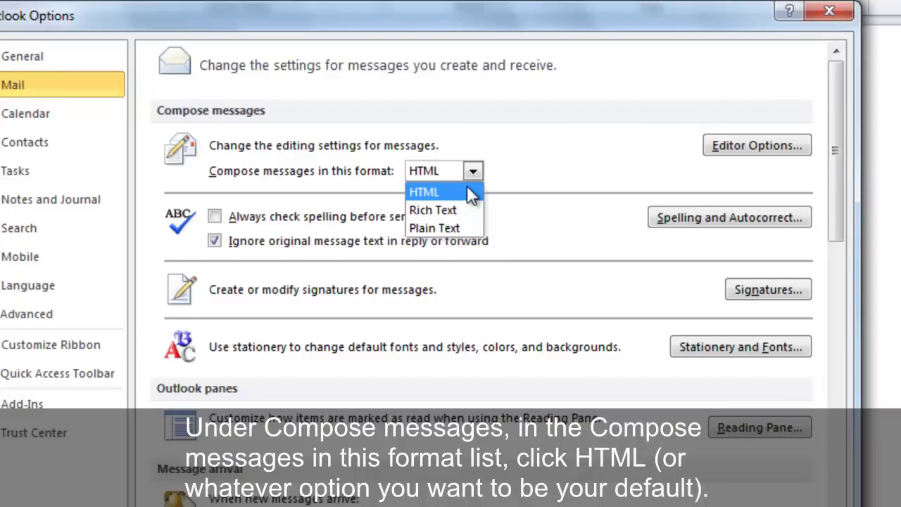
pyautogui.click(467, 185)
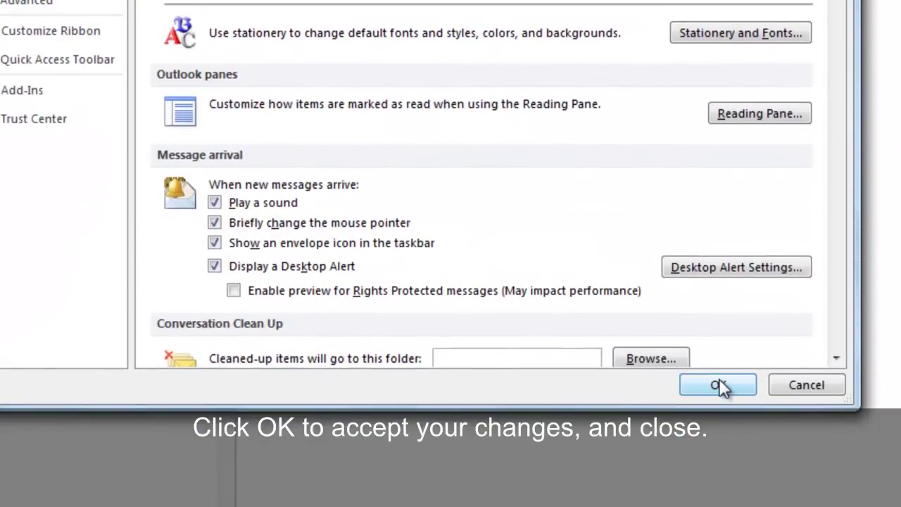
pyautogui.click(719, 381)
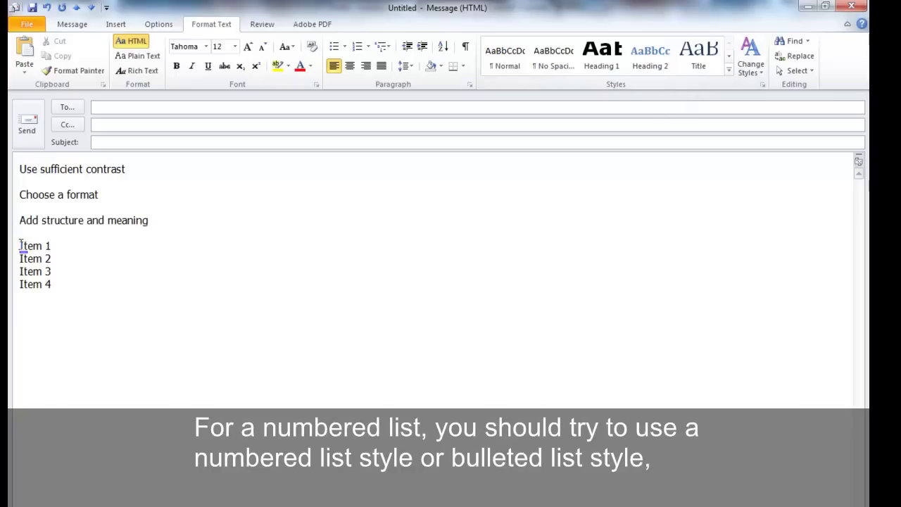
# Step: Apply the List Number style to the four lines Item 1 through Item 4 in the message
pyautogui.moveTo(20, 245); pyautogui.dragTo(78, 284)
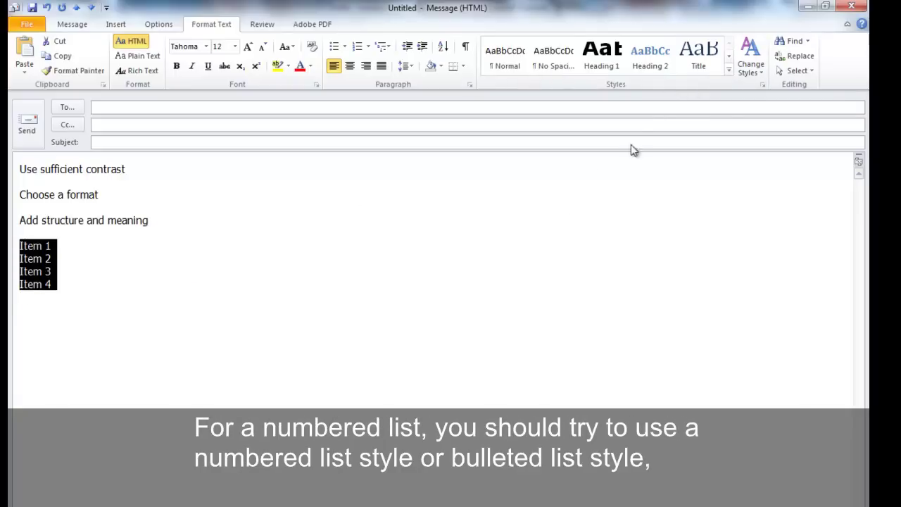
pyautogui.click(729, 69)
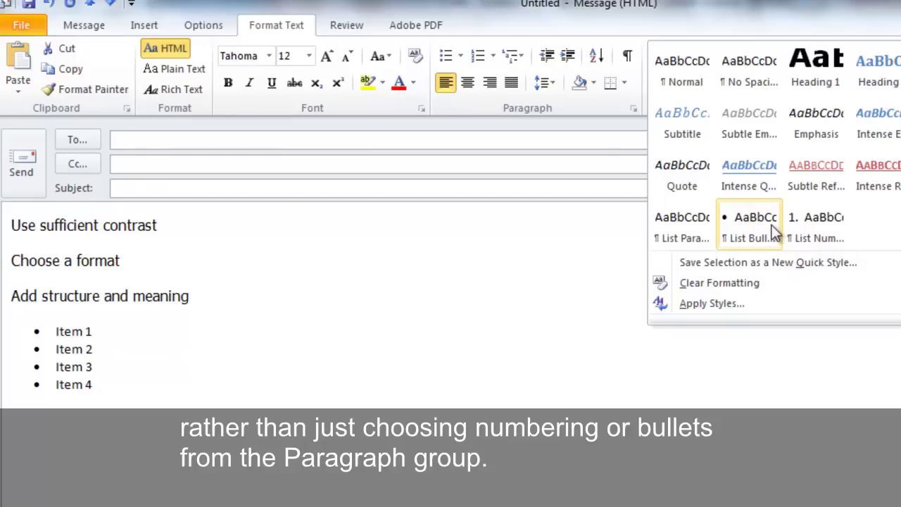
pyautogui.click(802, 225)
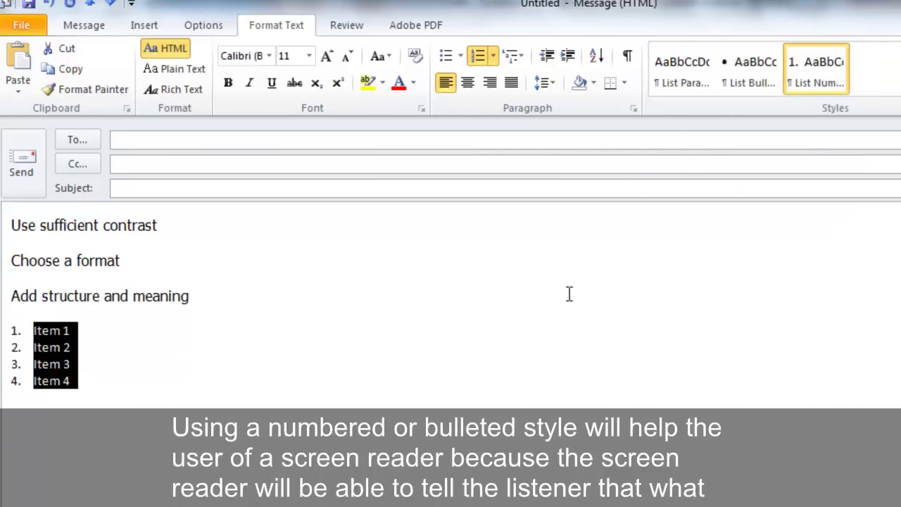
# Step: Copy the entire heading text from the Word document and paste it below the numbered list in the Outlook message
pyautogui.click(60, 454)
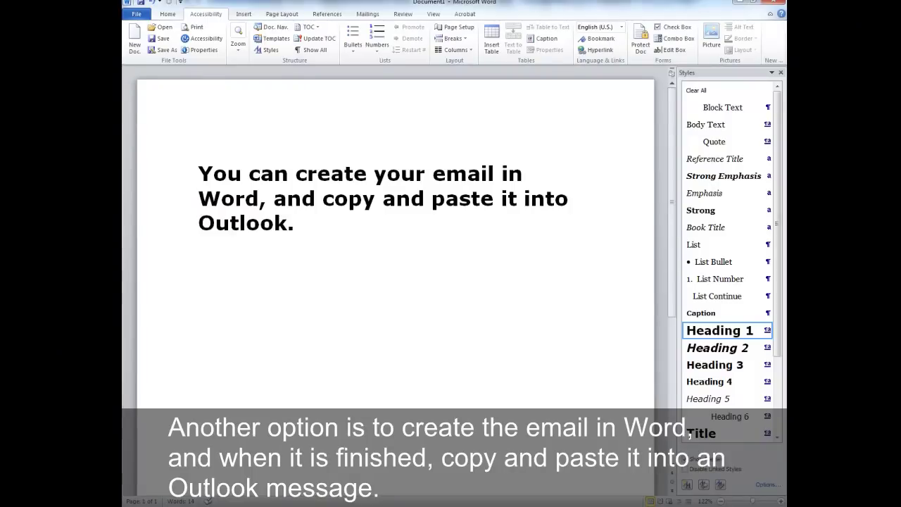
pyautogui.hotkey('ctrl', 'a')
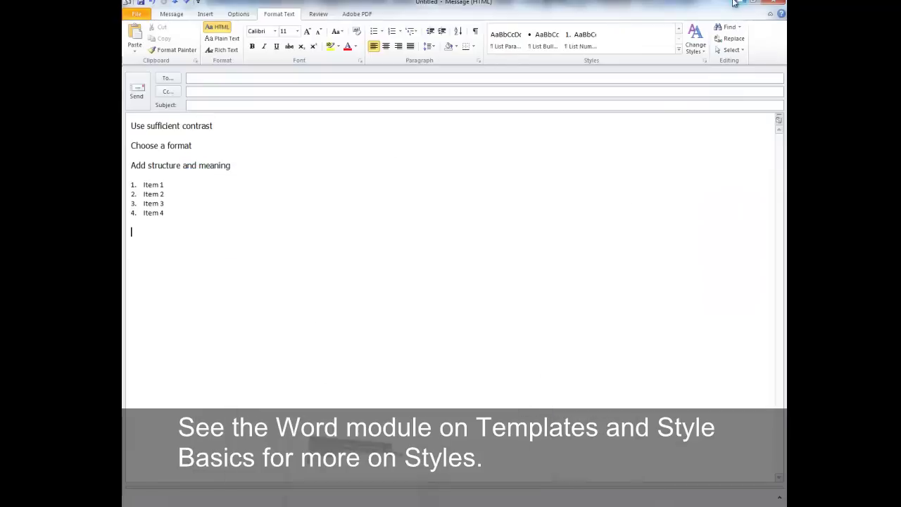
pyautogui.write('You can create your email in Word, and copy and paste it into Outlook.')
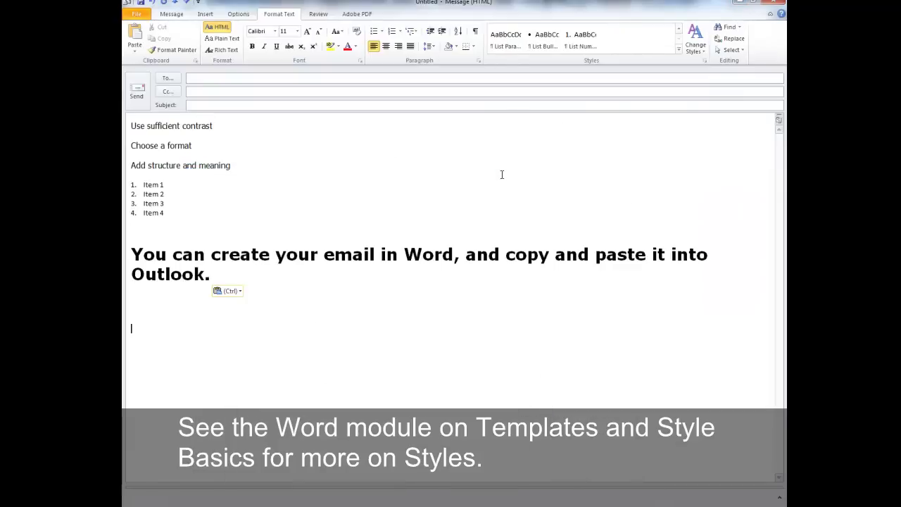
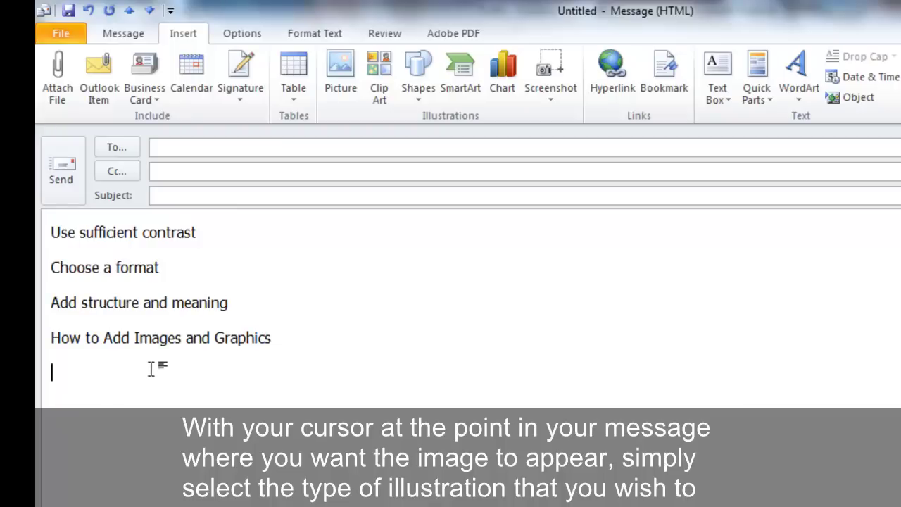
# Step: Insert a Basic Block List SmartArt graphic under "How to Add Images and Graphics" and set its text wrapping to In Line with Text
pyautogui.click(464, 98)
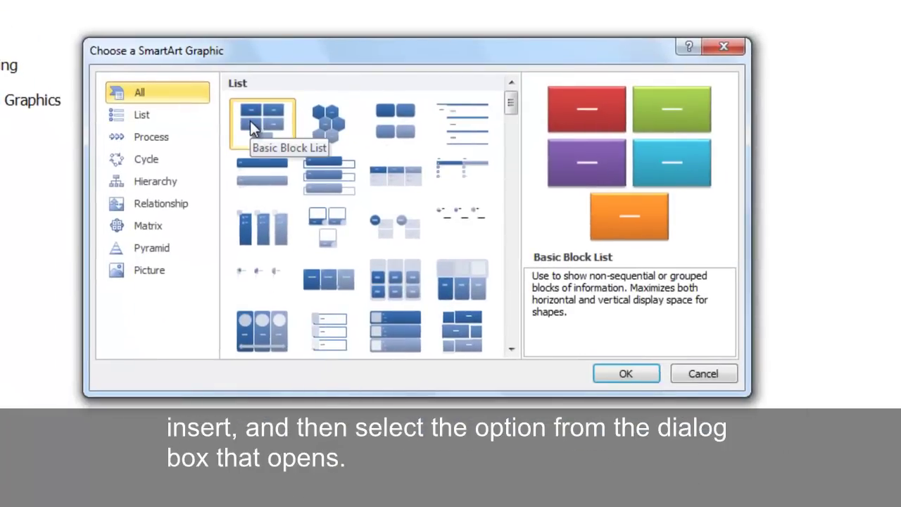
pyautogui.click(622, 375)
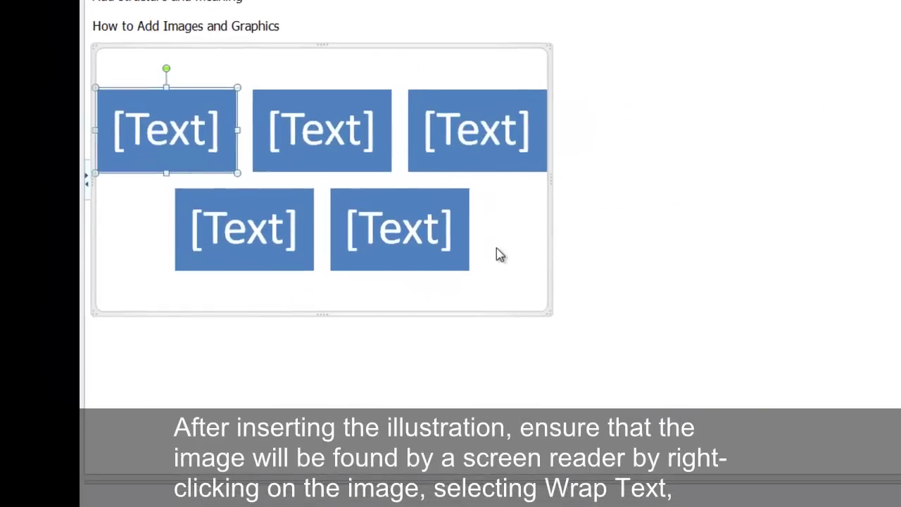
pyautogui.rightClick(497, 248)
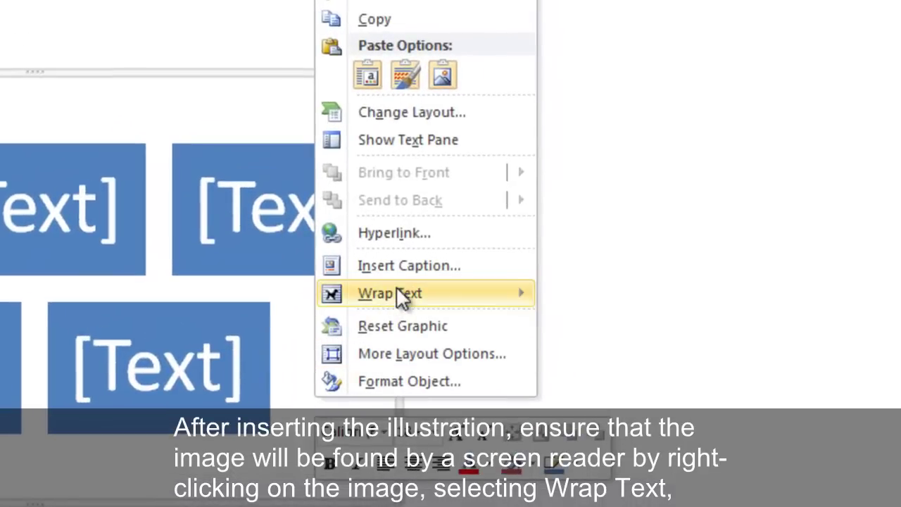
pyautogui.moveTo(404, 296)
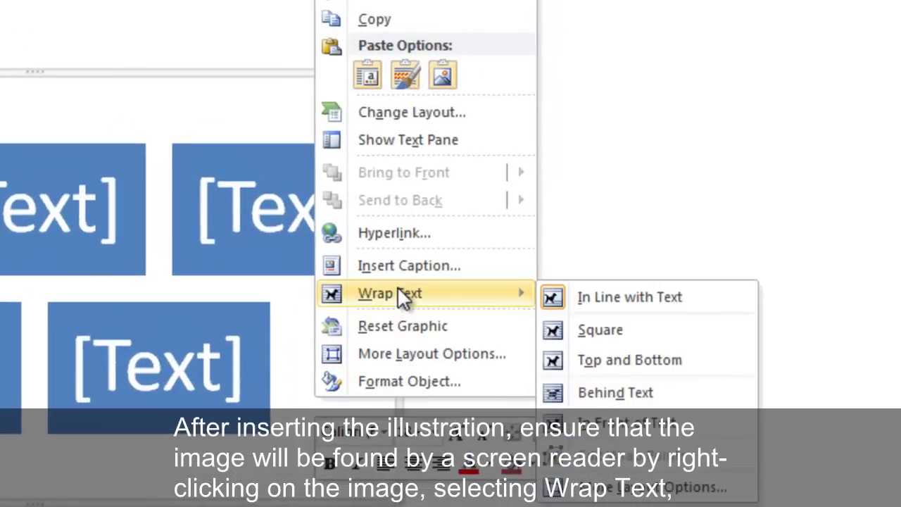
pyautogui.click(588, 303)
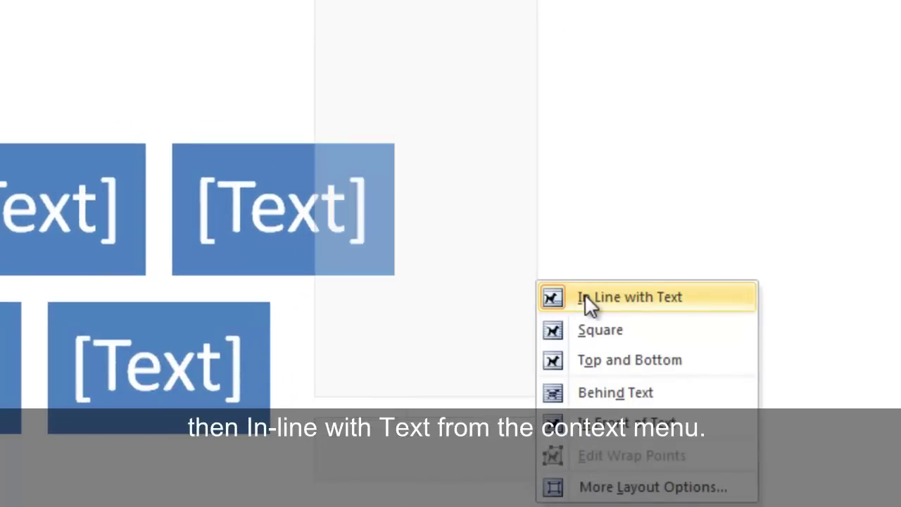
pyautogui.click(588, 298)
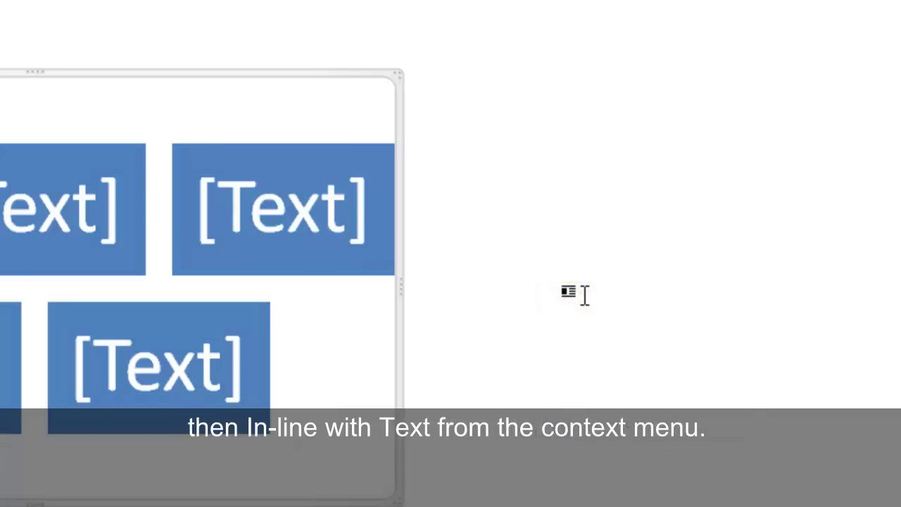
# Step: Give the SmartArt graphic the alt text description "Add alt text!" and close the formatting dialog
pyautogui.rightClick(330, 357)
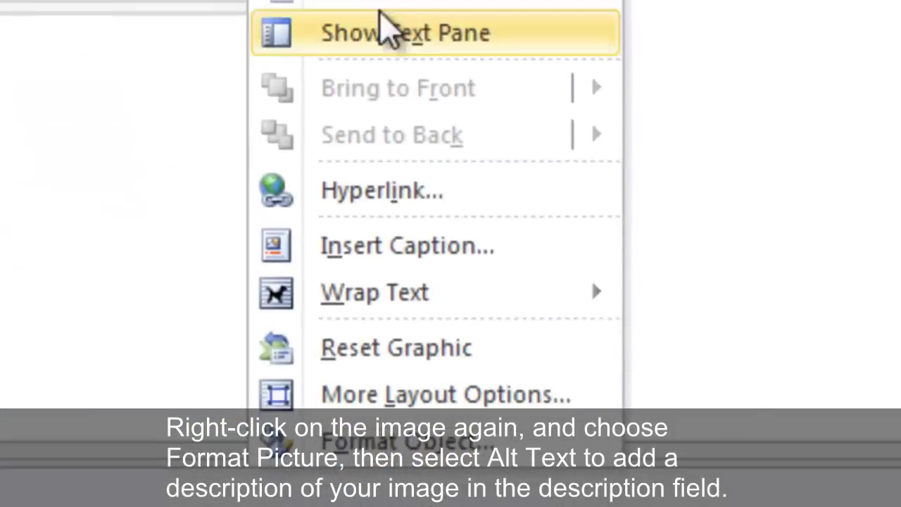
pyautogui.click(345, 402)
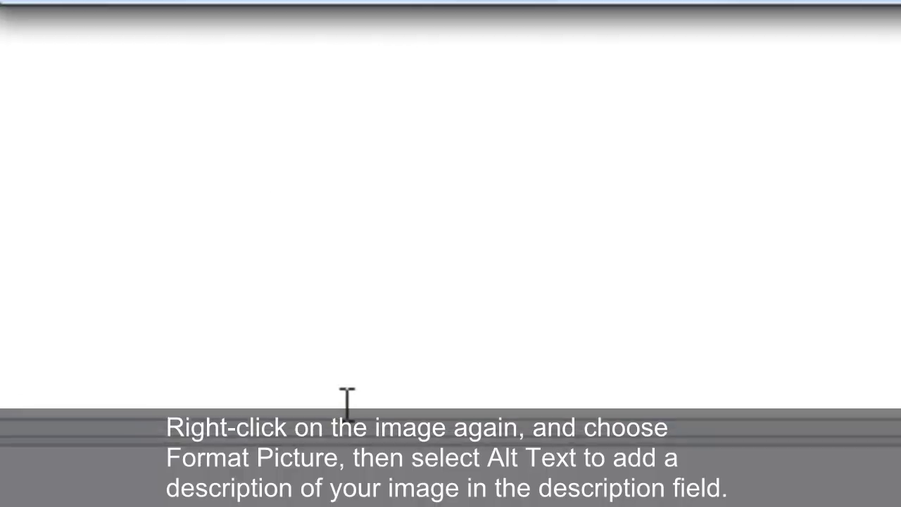
pyautogui.click(193, 247)
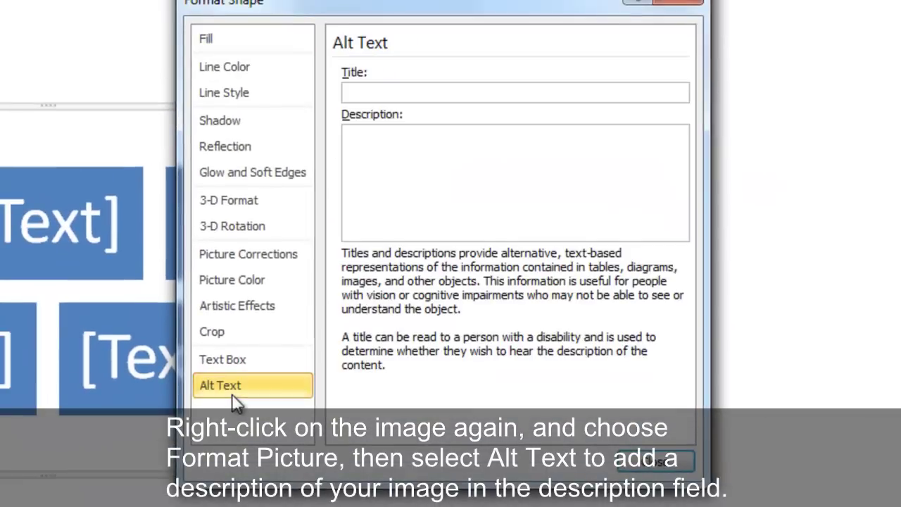
pyautogui.click(419, 168)
pyautogui.write('Ad')
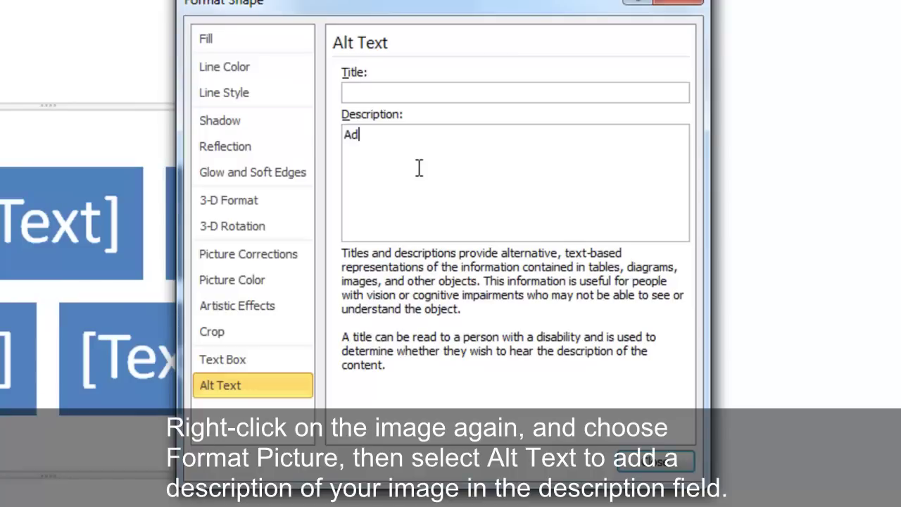
pyautogui.write('d alt text!')
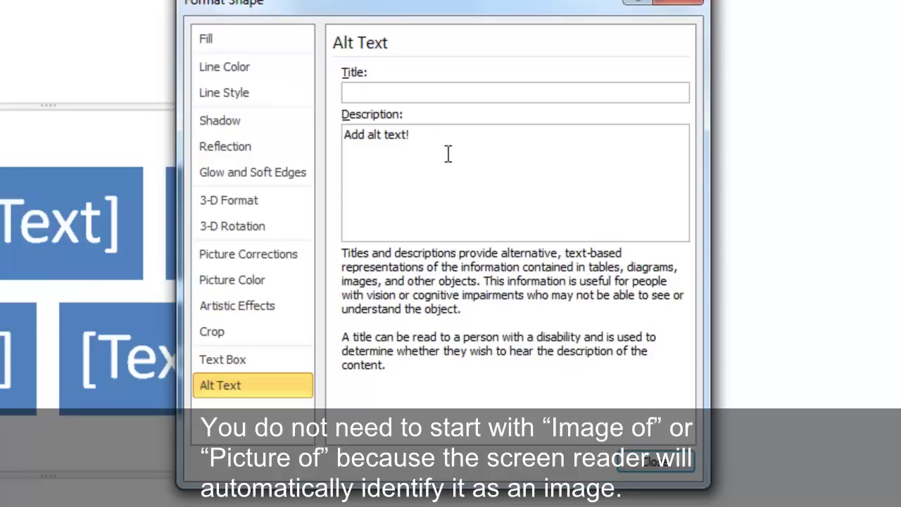
pyautogui.click(643, 454)
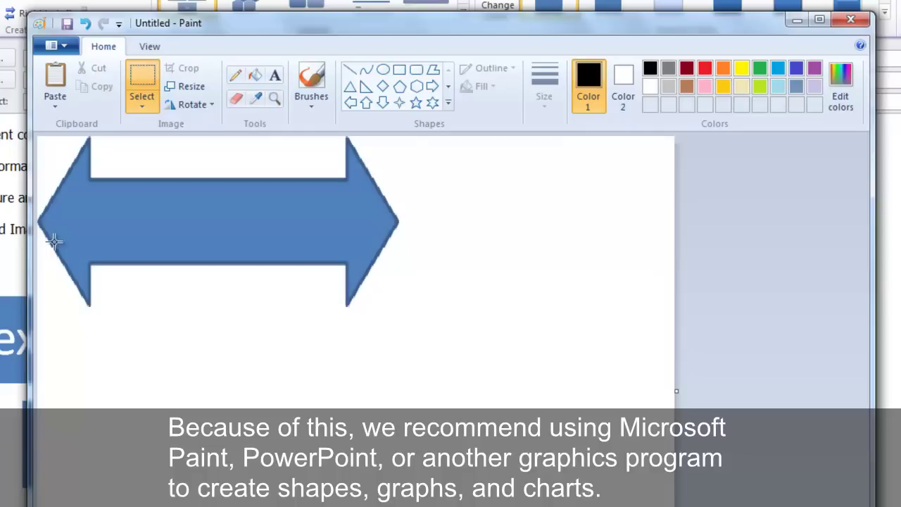
# Step: Look at the Save As command for the double-arrow drawing in Paint
pyautogui.click(51, 46)
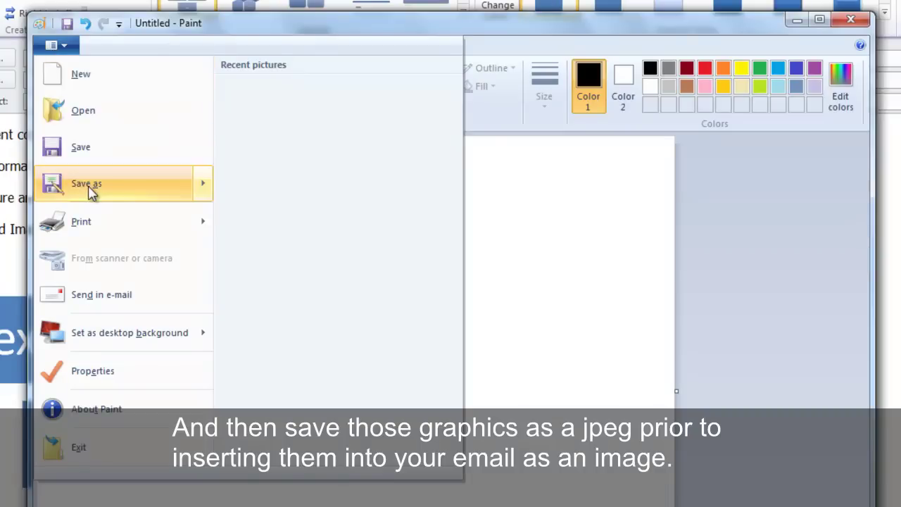
pyautogui.moveTo(87, 189)
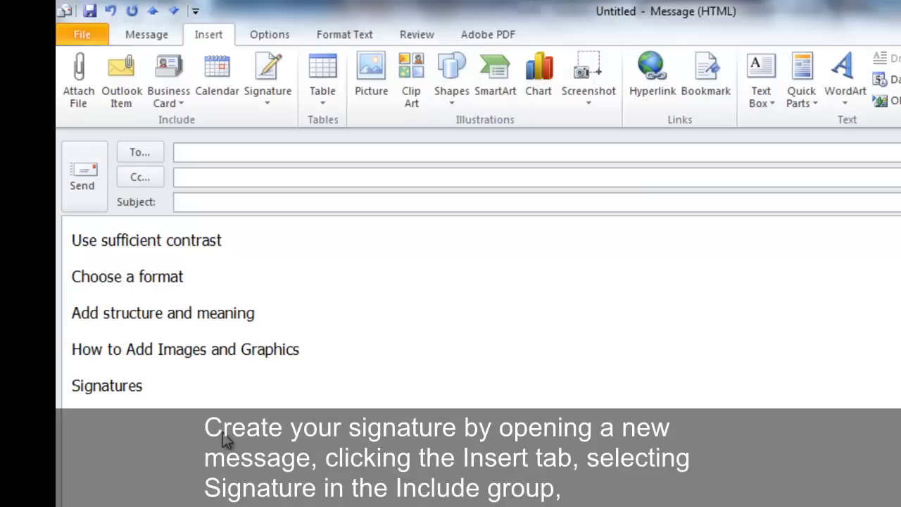
# Step: Look at the Signatures and Stationery settings and the naming prompt for a new signature, and close them without creating one
pyautogui.click(269, 105)
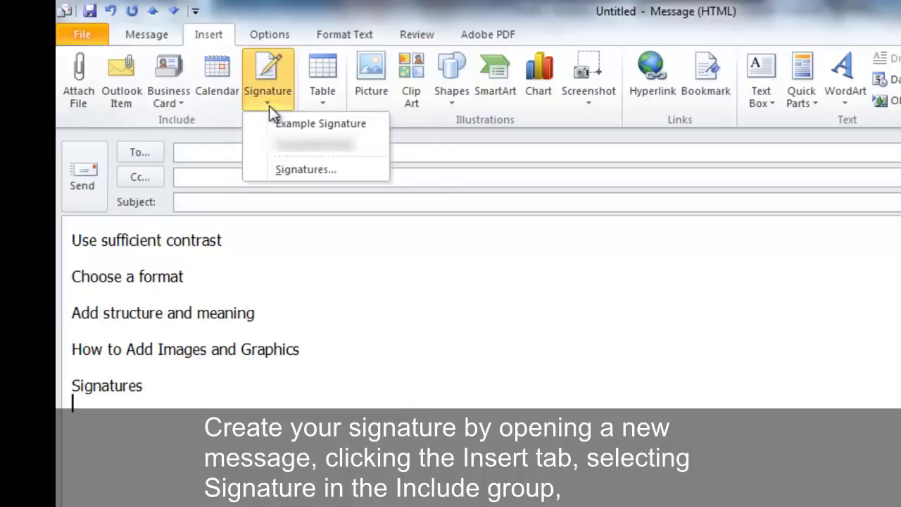
pyautogui.click(305, 170)
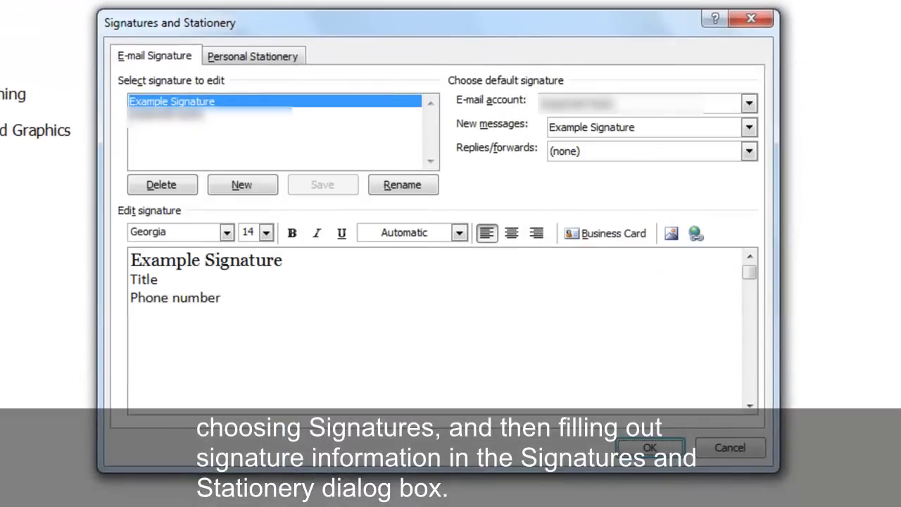
pyautogui.click(242, 186)
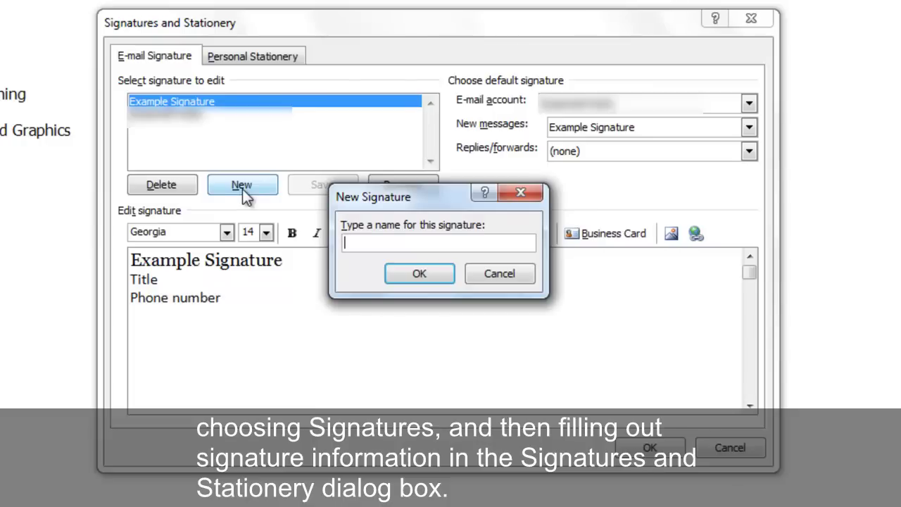
pyautogui.click(525, 276)
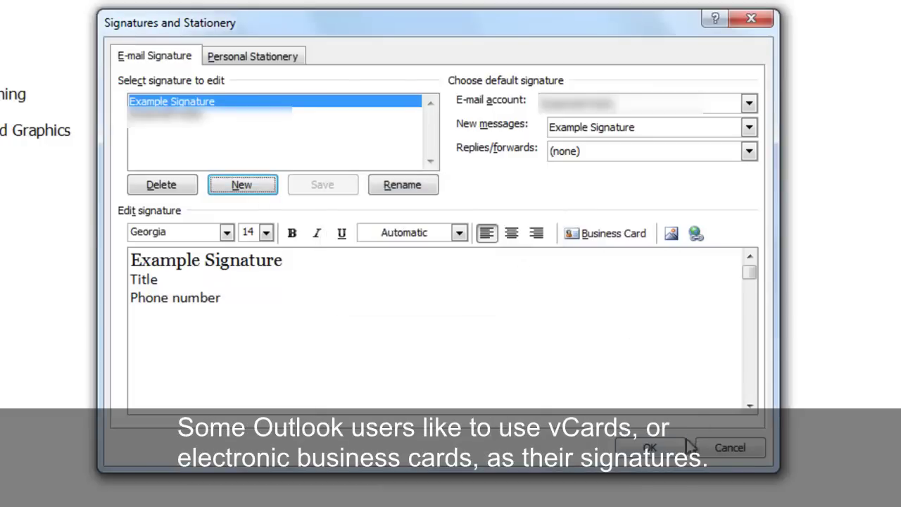
pyautogui.click(673, 448)
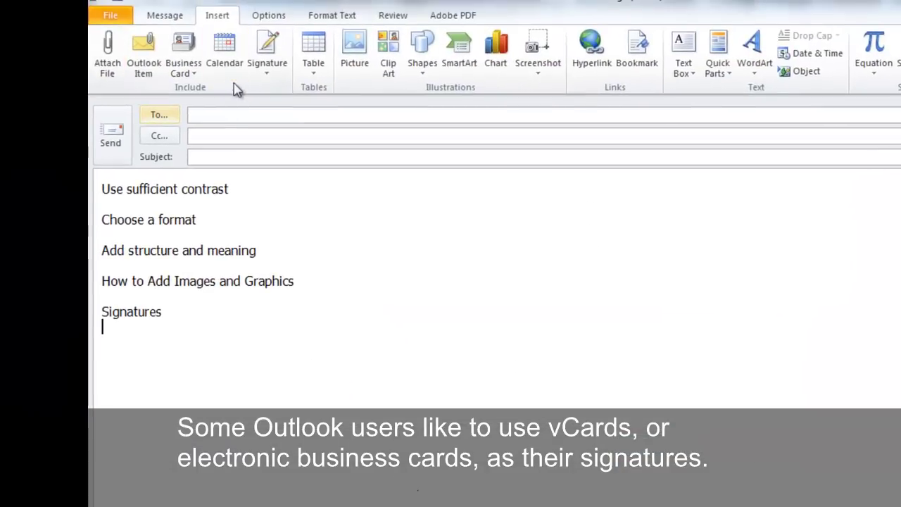
# Step: Insert the existing Example Signature below the "Signatures" line in the message body
pyautogui.click(267, 69)
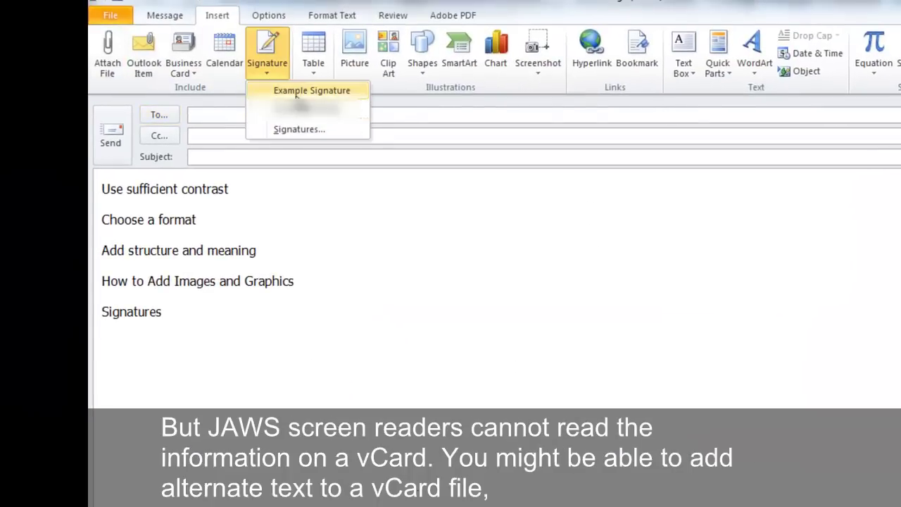
pyautogui.click(296, 95)
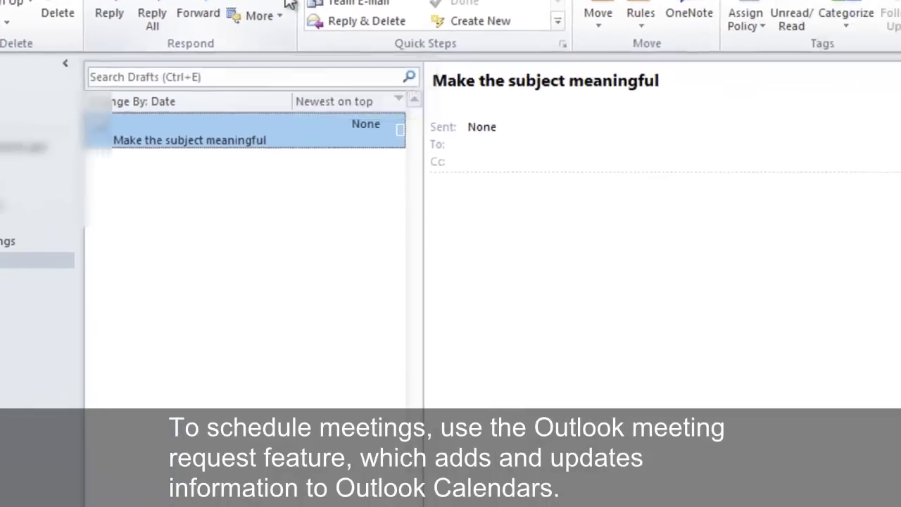
# Step: Create a meeting request from the selected draft "Make the subject meaningful"
pyautogui.click(417, 60)
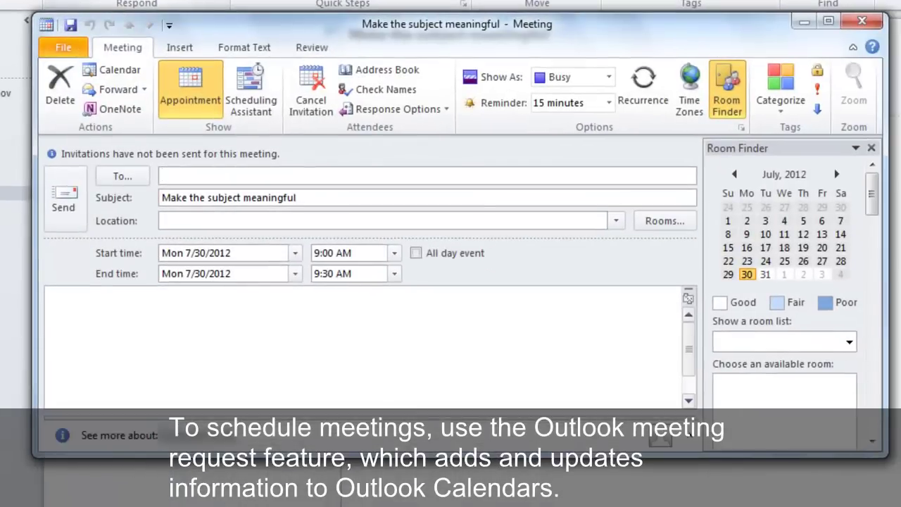